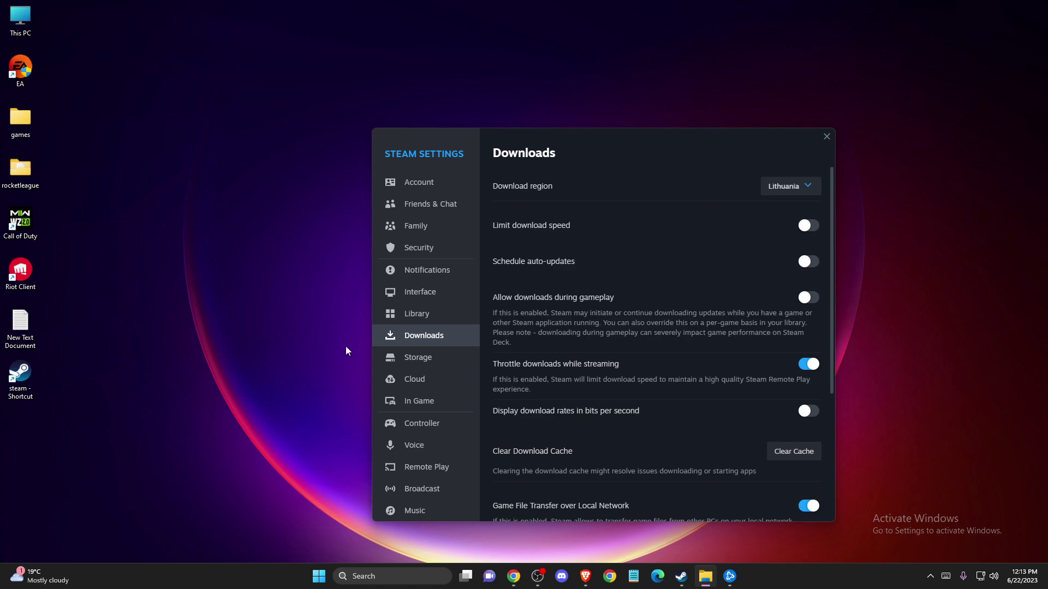
Switch to the Brave browser and examine Downdetector's Counter-Strike outage chart and most reported problems, leaving the browser minimized
click(546, 491)
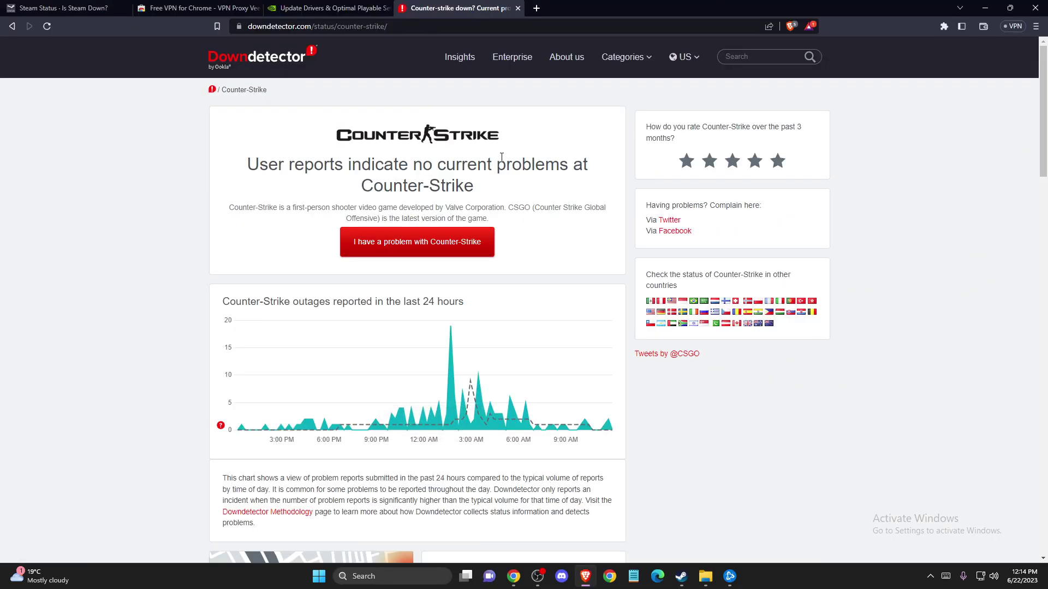
scroll(501, 157, down, 2)
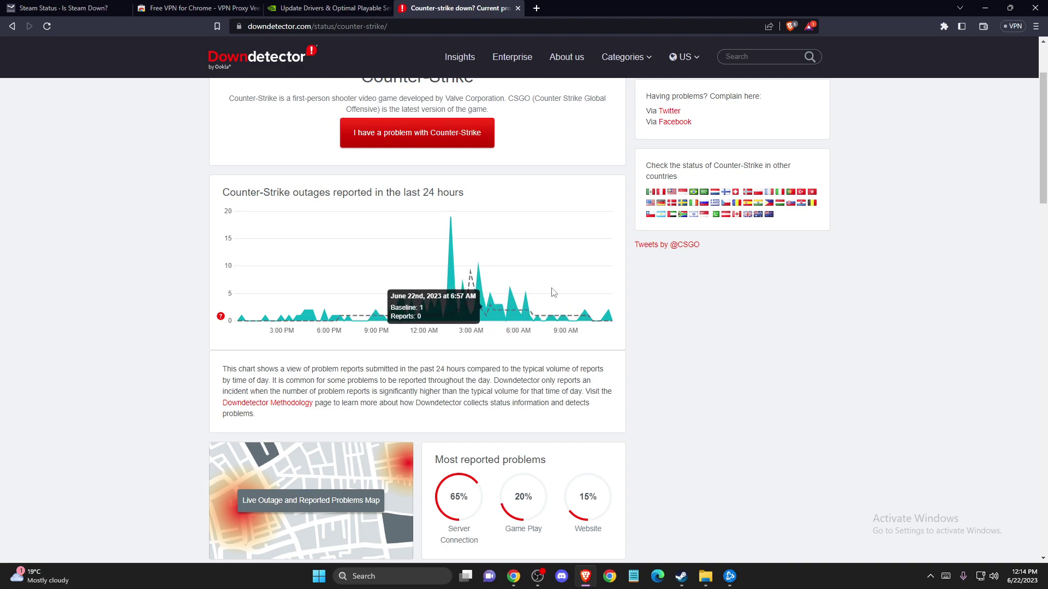
scroll(555, 293, down, 5)
scroll(545, 300, up, 5)
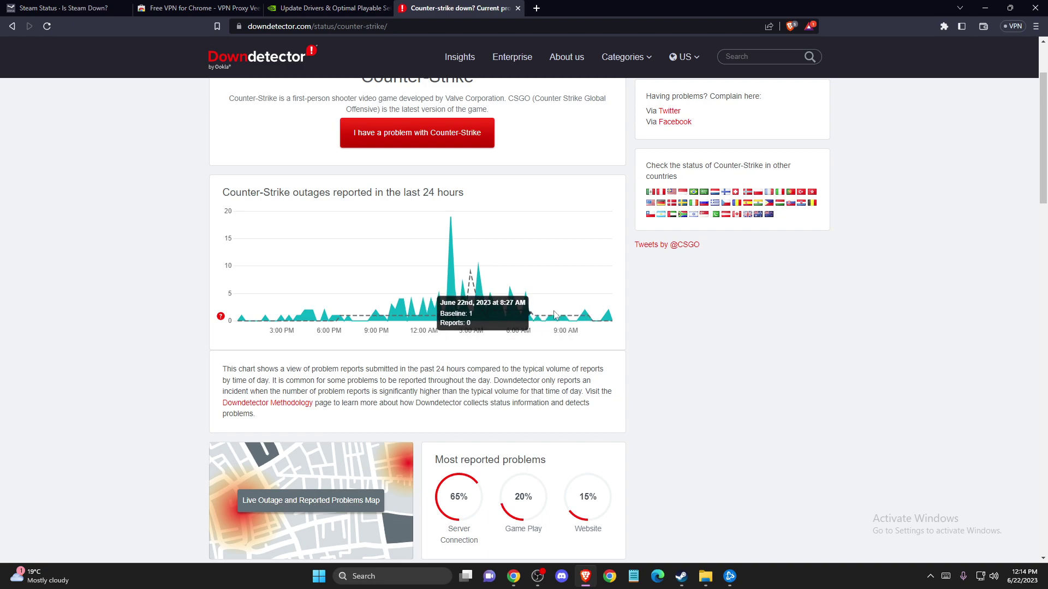
click(984, 12)
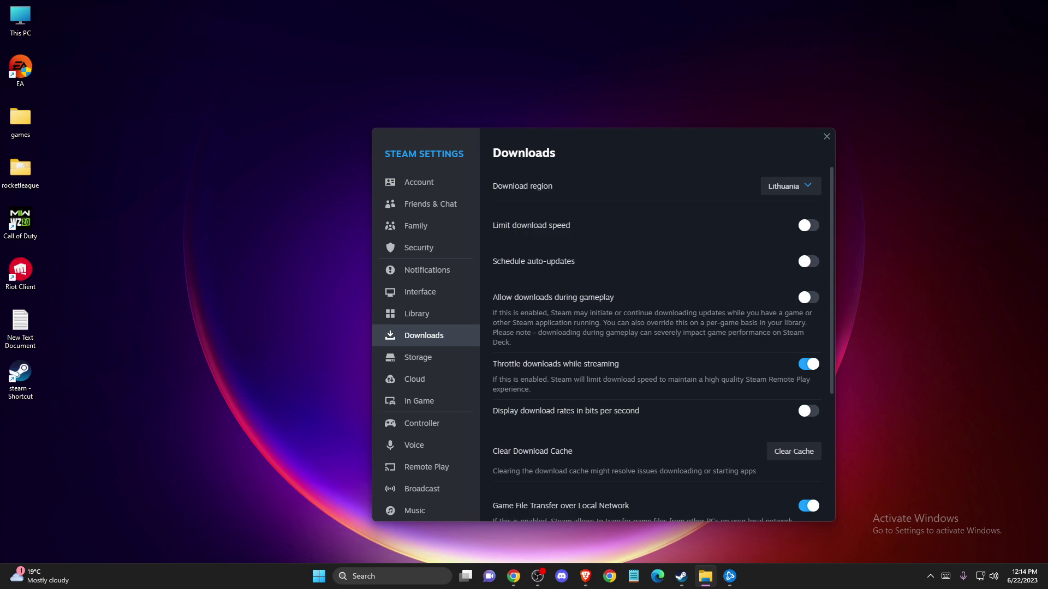
Measure the internet connection's speed with the Speedtest by Ookla extension in Brave, and leave the browser
click(585, 576)
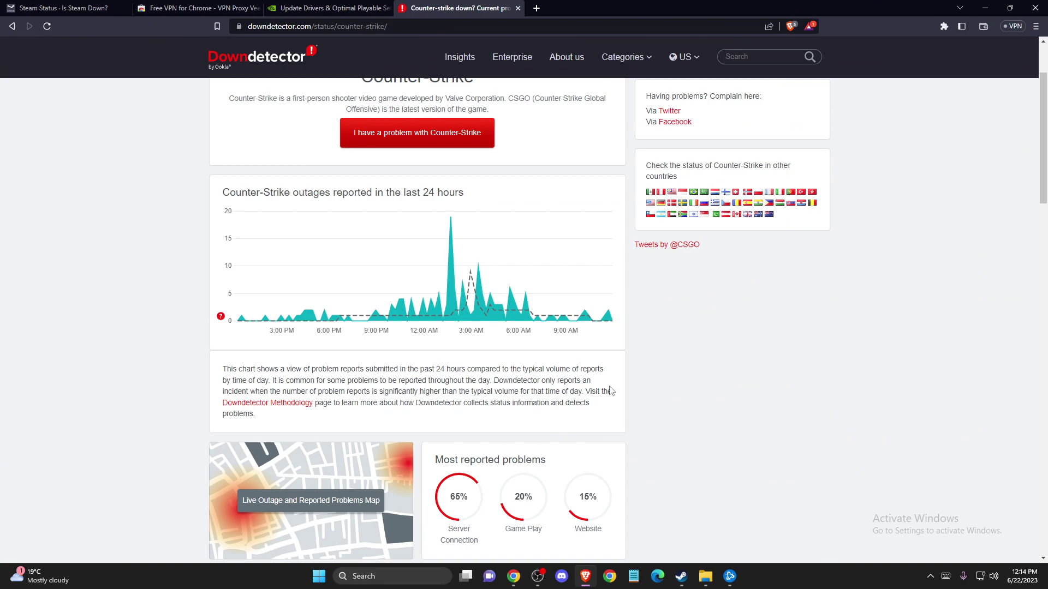
scroll(956, 64, up, 2)
click(942, 26)
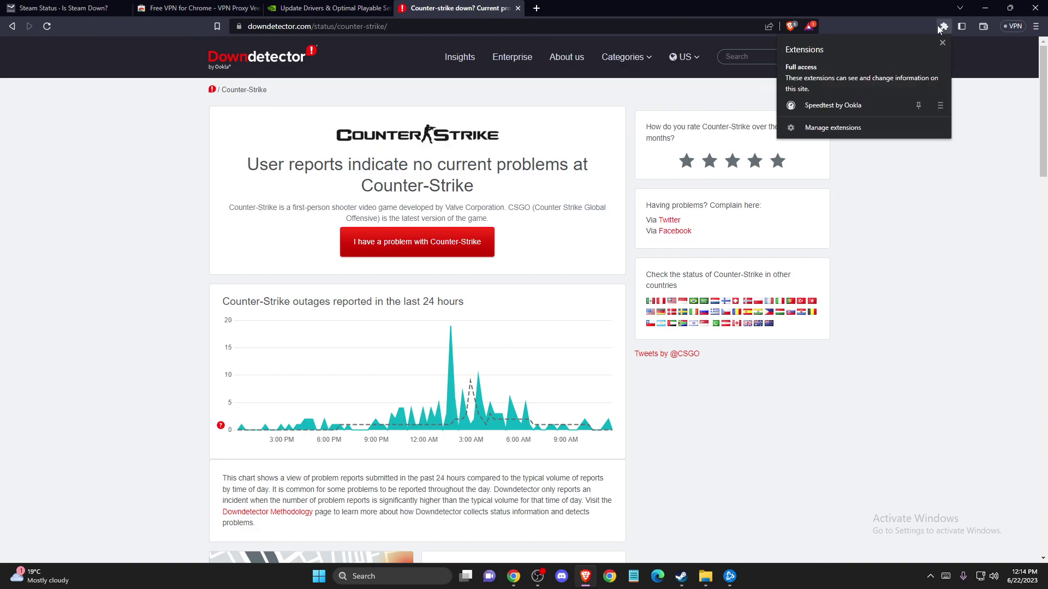
click(828, 104)
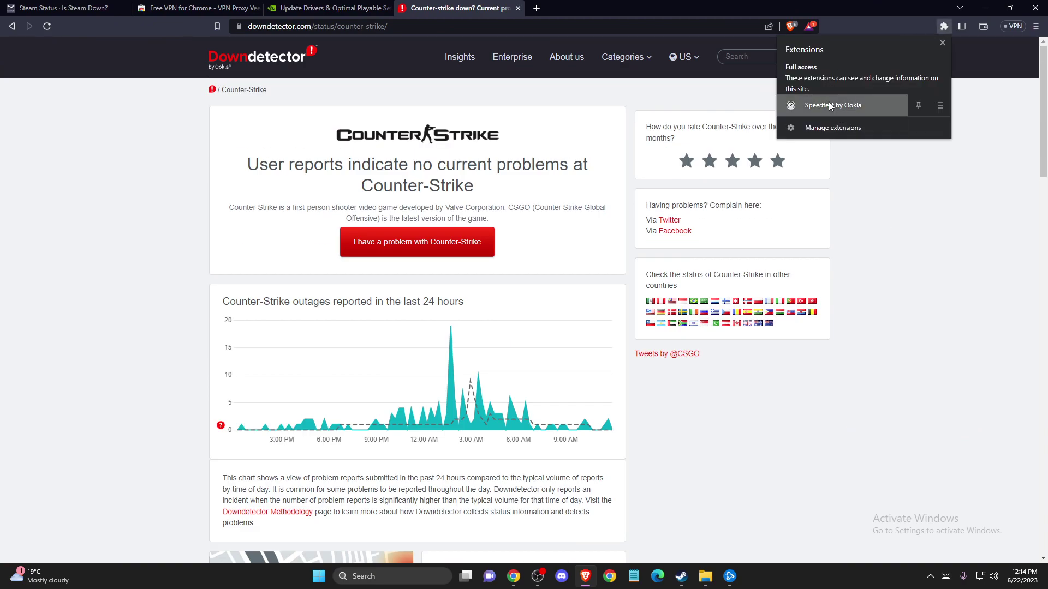
click(841, 202)
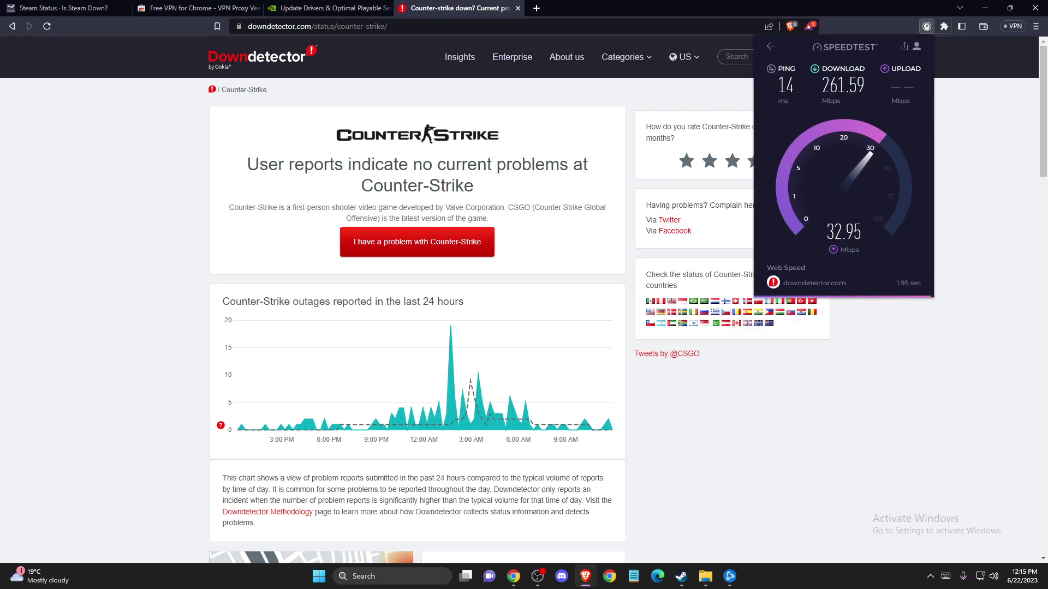
click(1033, 5)
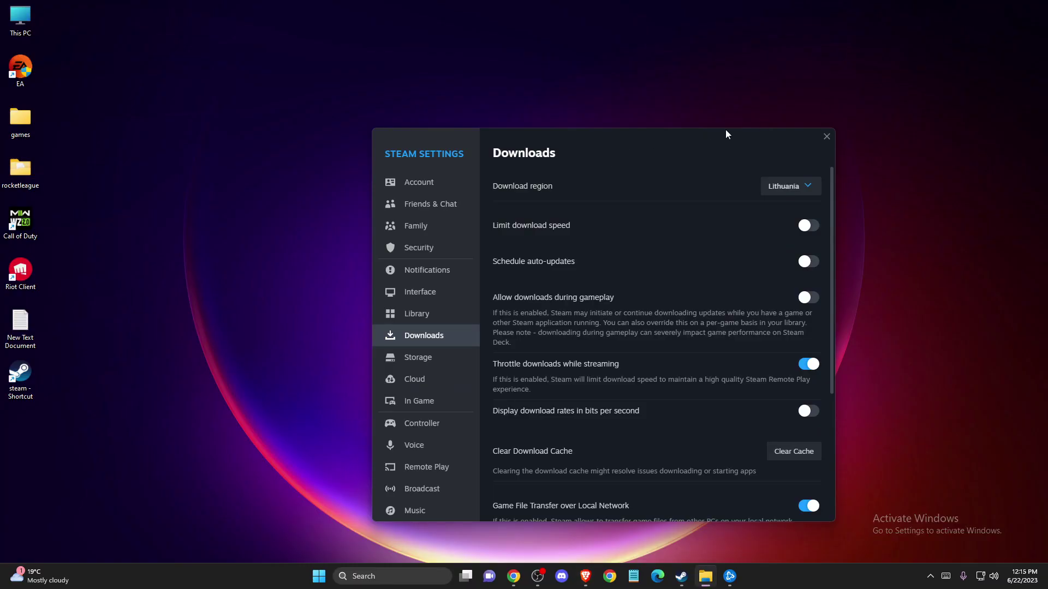
Switch to the Steam library and view the Installed Files properties of Counter-Strike: Global Offensive for the file integrity option
mouse_move(681, 573)
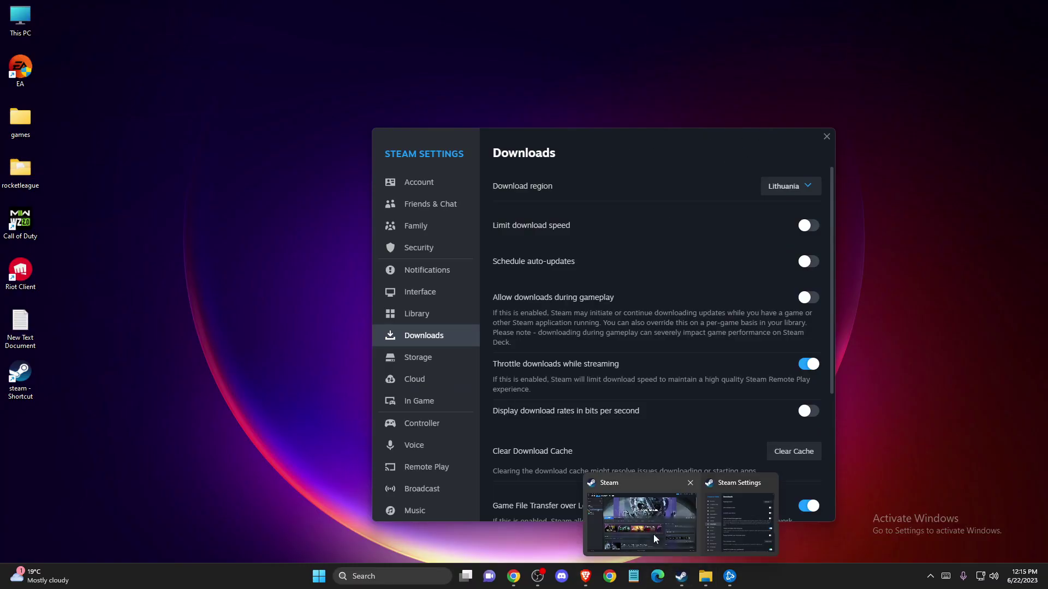
click(650, 531)
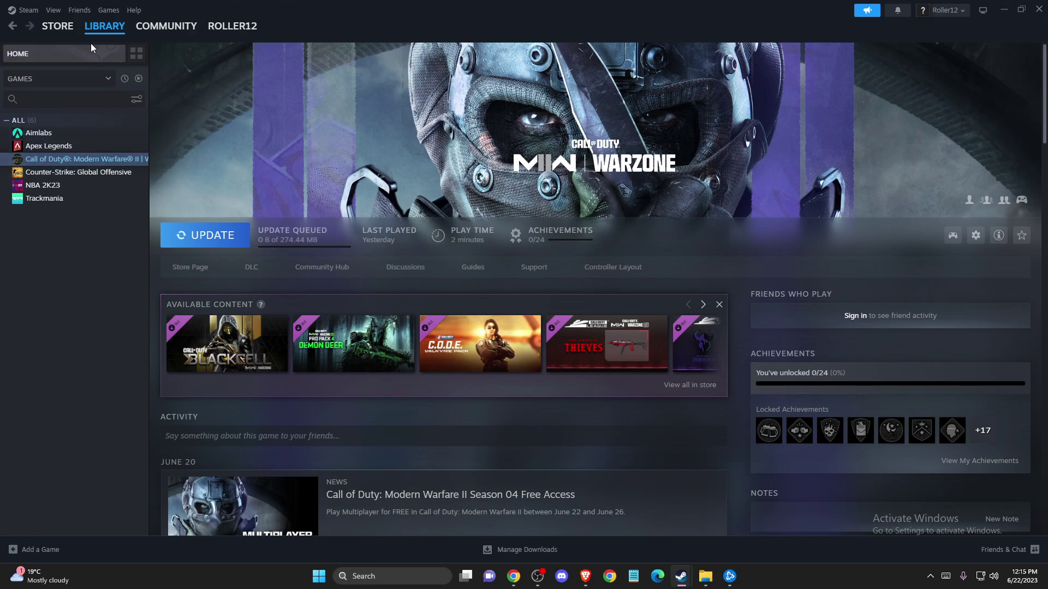
click(50, 173)
right_click(50, 173)
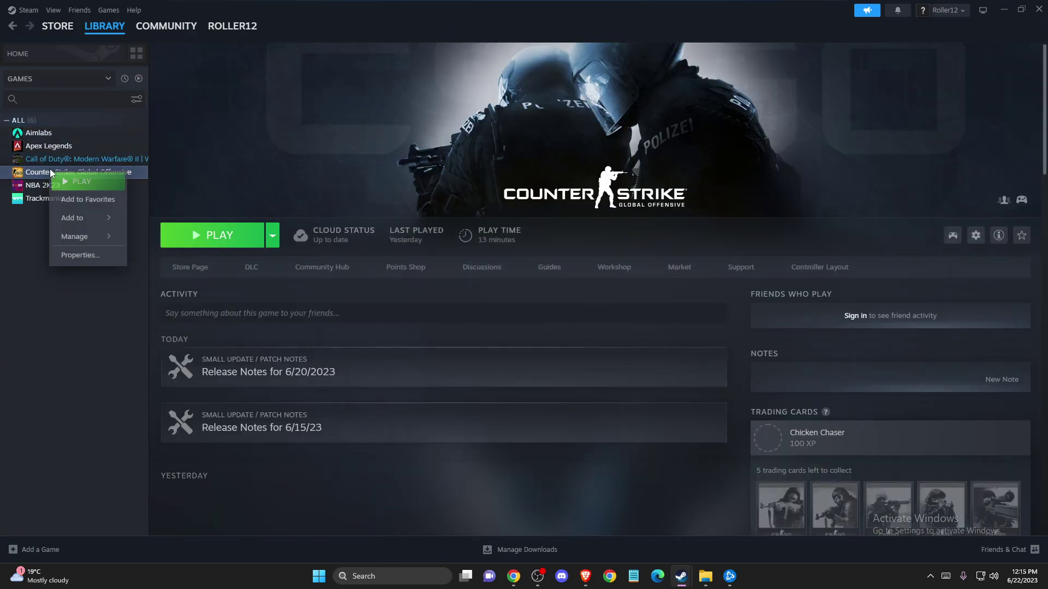
click(75, 260)
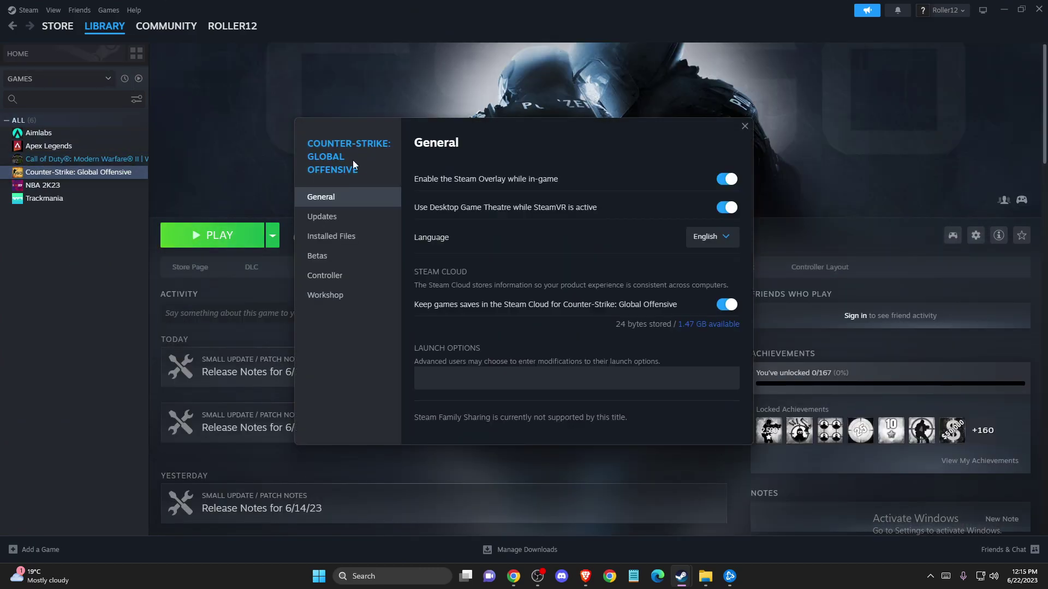
click(328, 238)
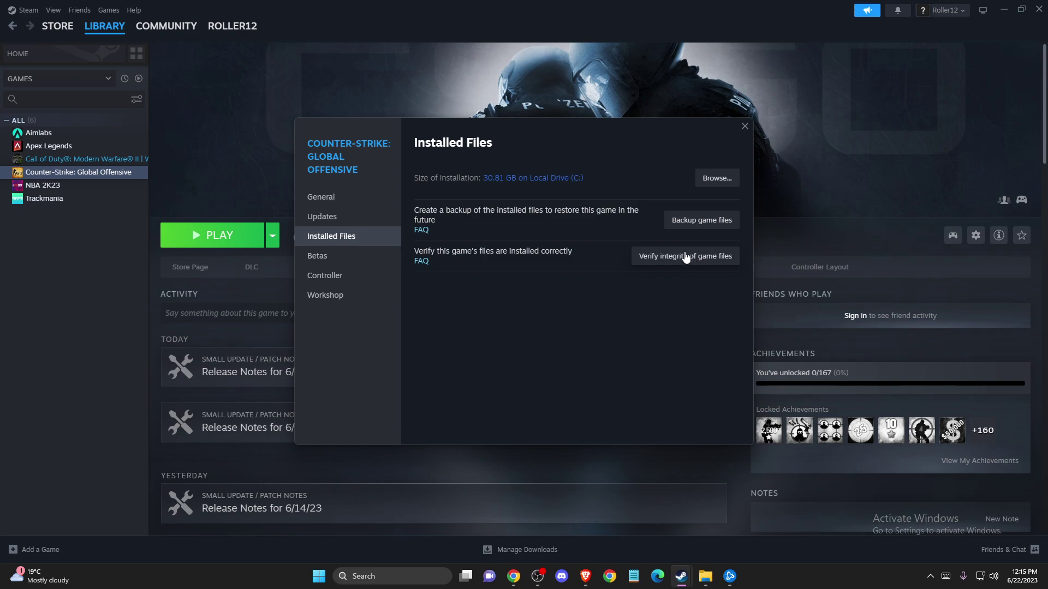
click(743, 127)
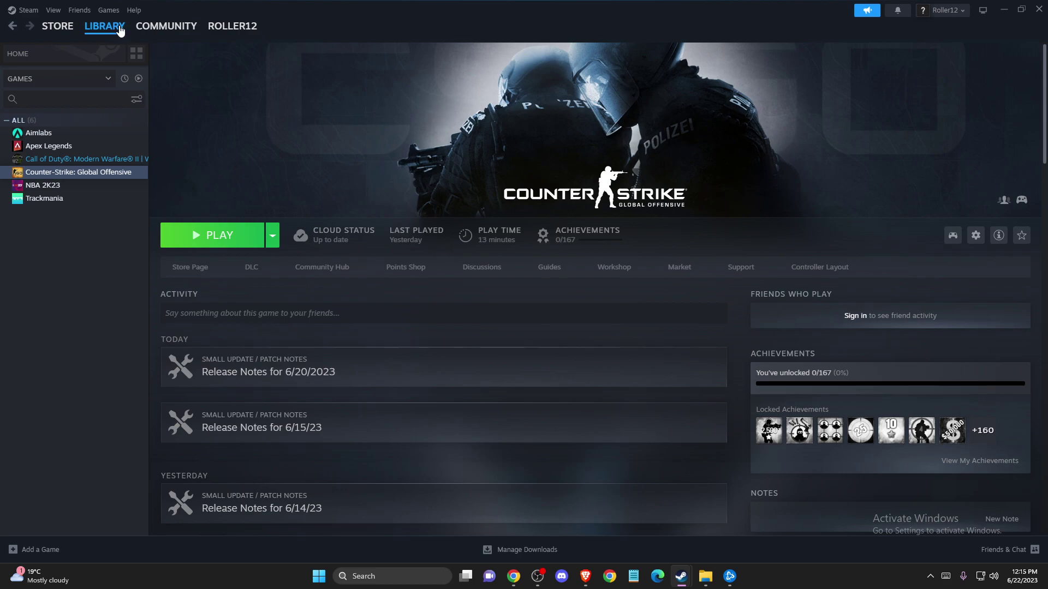
View the Clear Download Cache option in the Downloads section of Steam Settings, and minimize Steam
click(27, 11)
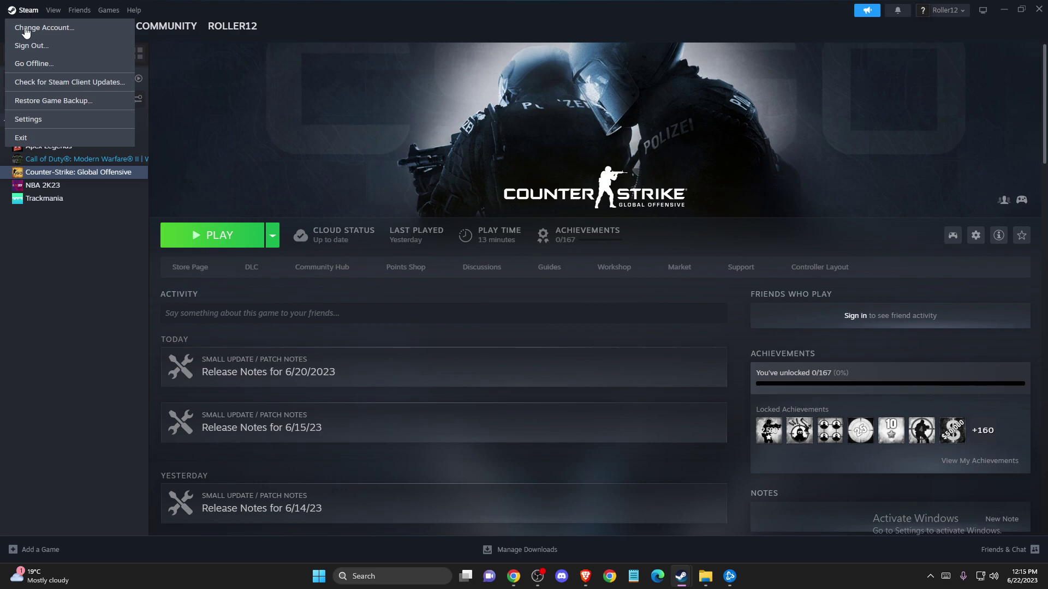
mouse_move(681, 577)
click(731, 513)
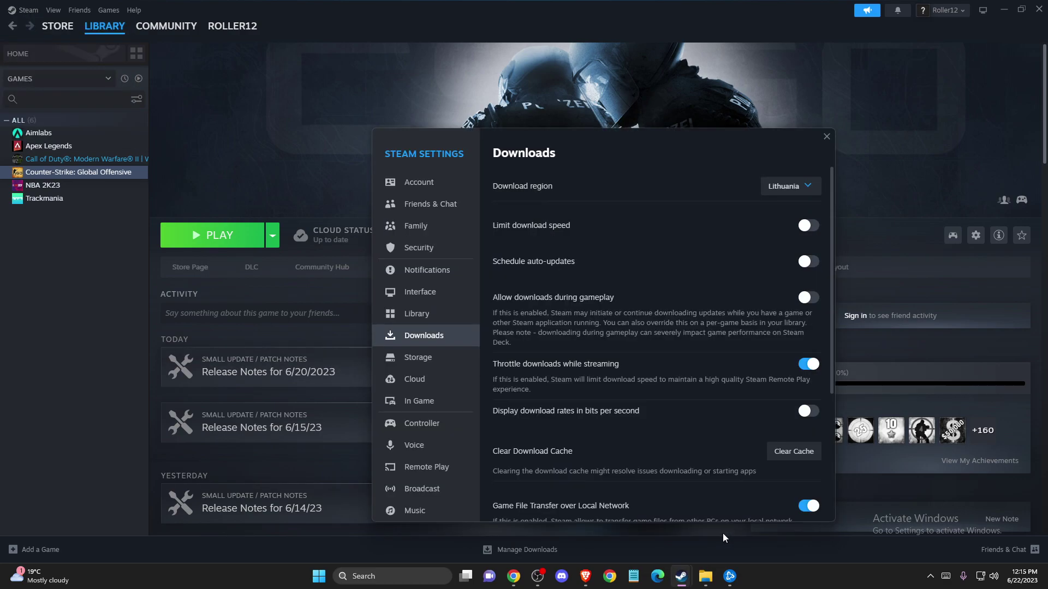
drag(520, 185, 431, 134)
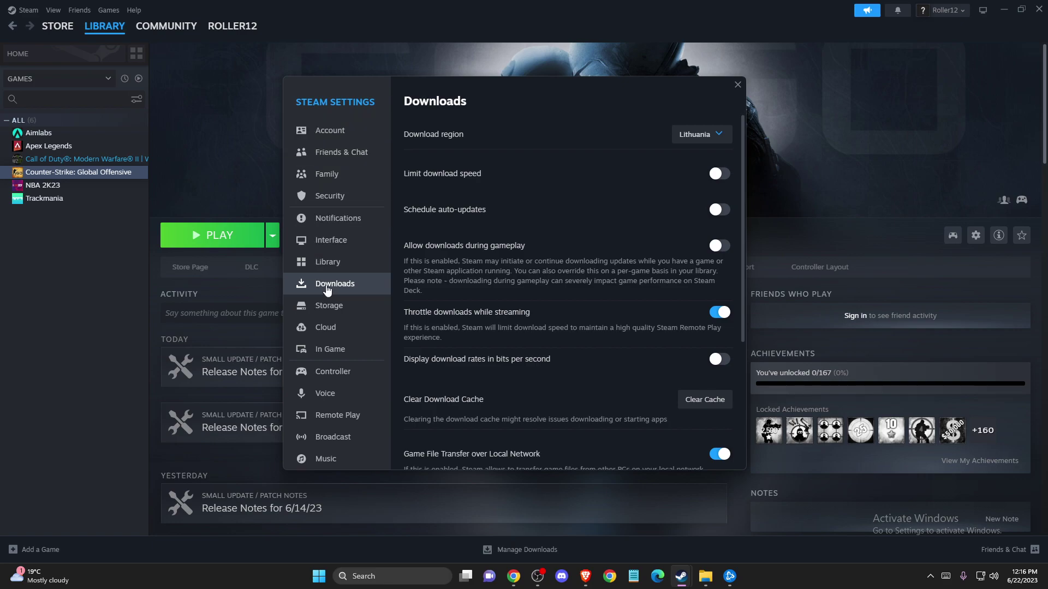
scroll(439, 289, down, 2)
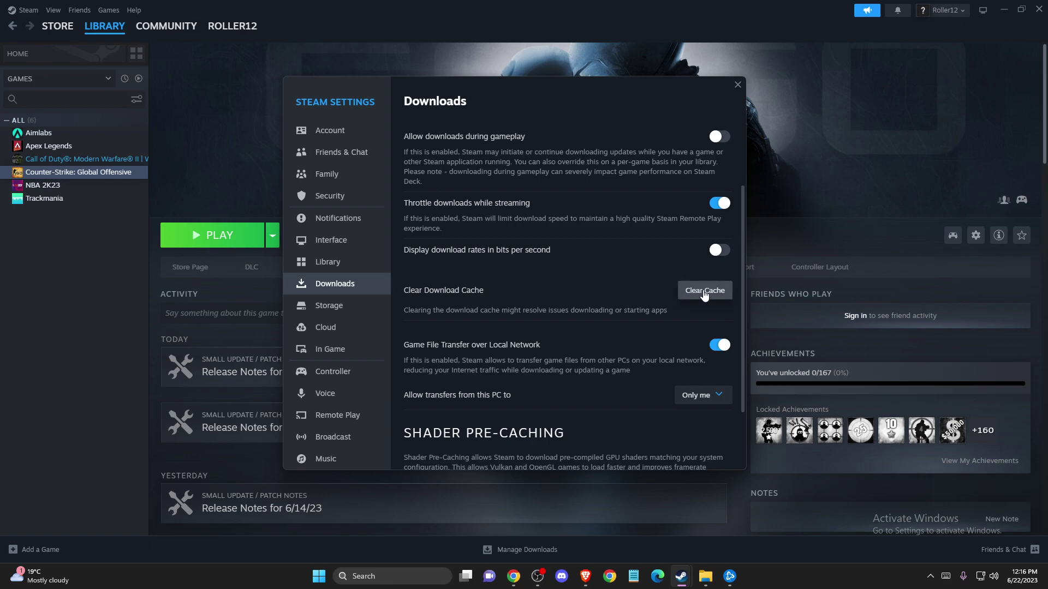
click(737, 85)
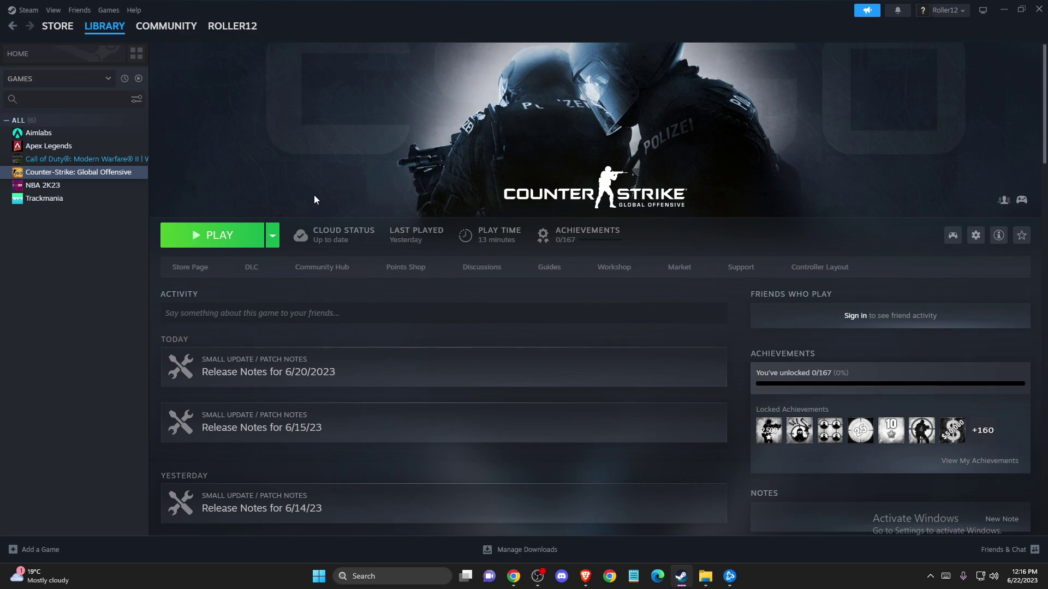
click(1002, 10)
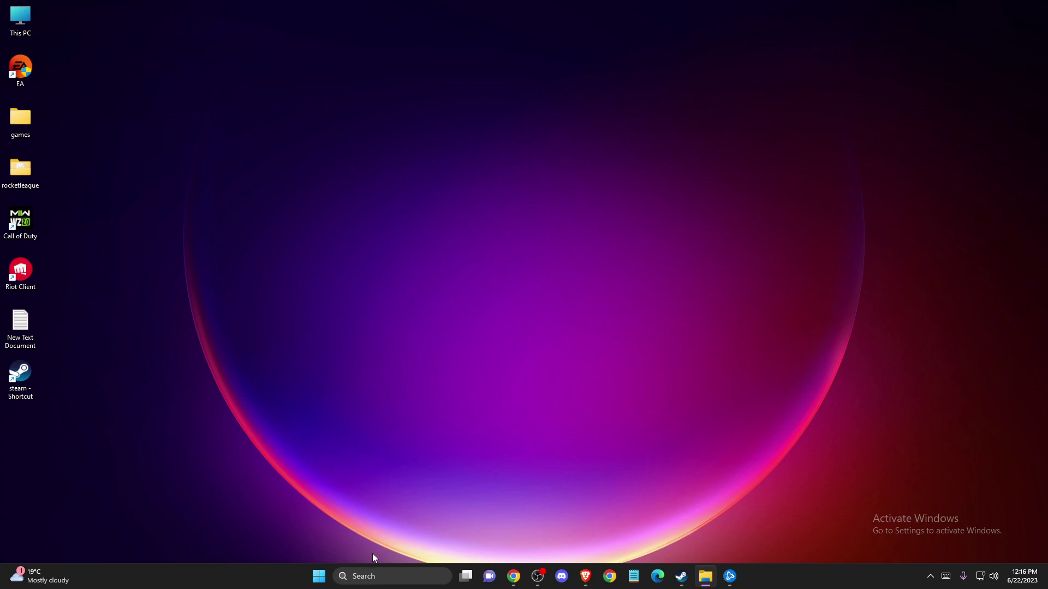
Search Windows for "windows" and open Windows Defender Firewall
click(374, 571)
text(wind)
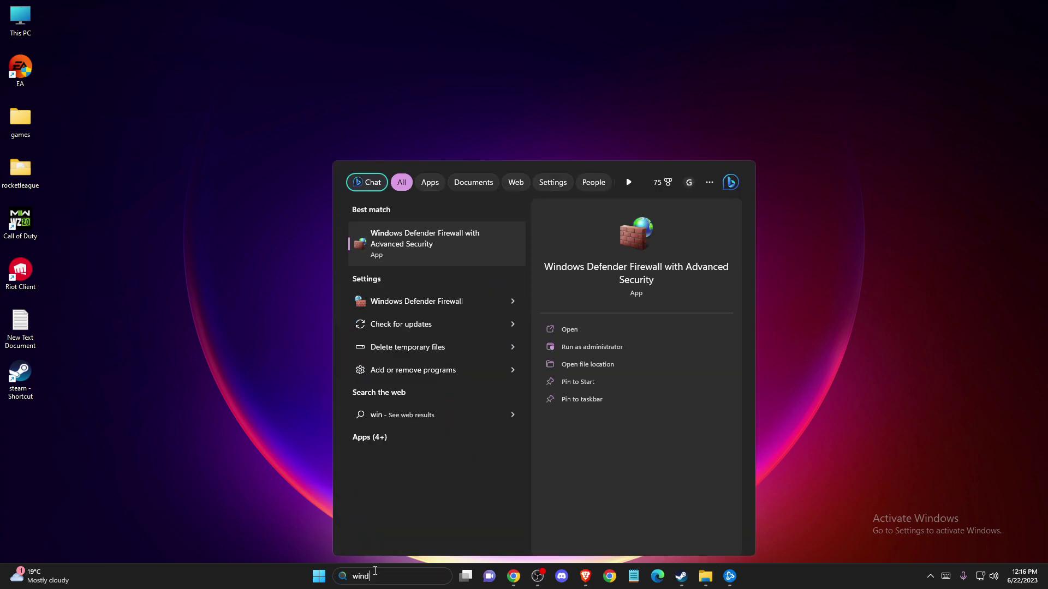
text(ows)
click(427, 242)
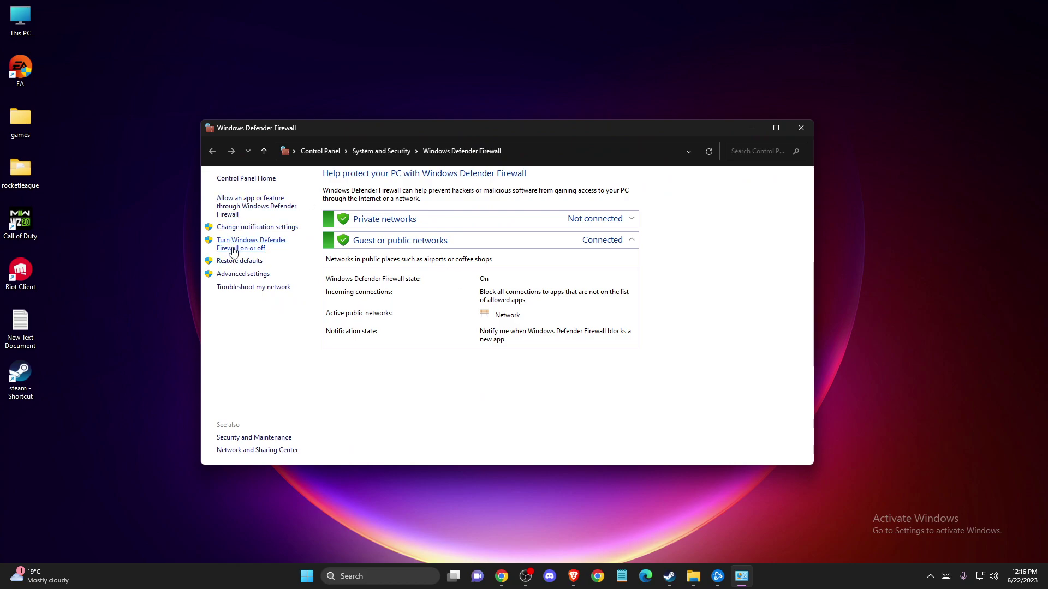
Try to turn off Windows Defender Firewall for both private and public networks, discarding the changes
click(234, 250)
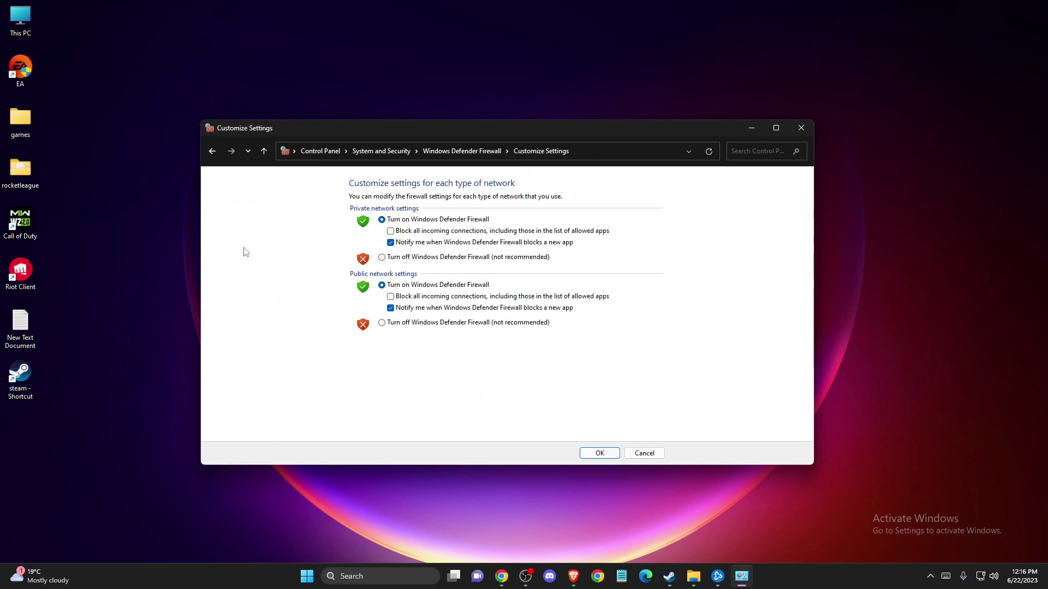
click(382, 257)
click(382, 322)
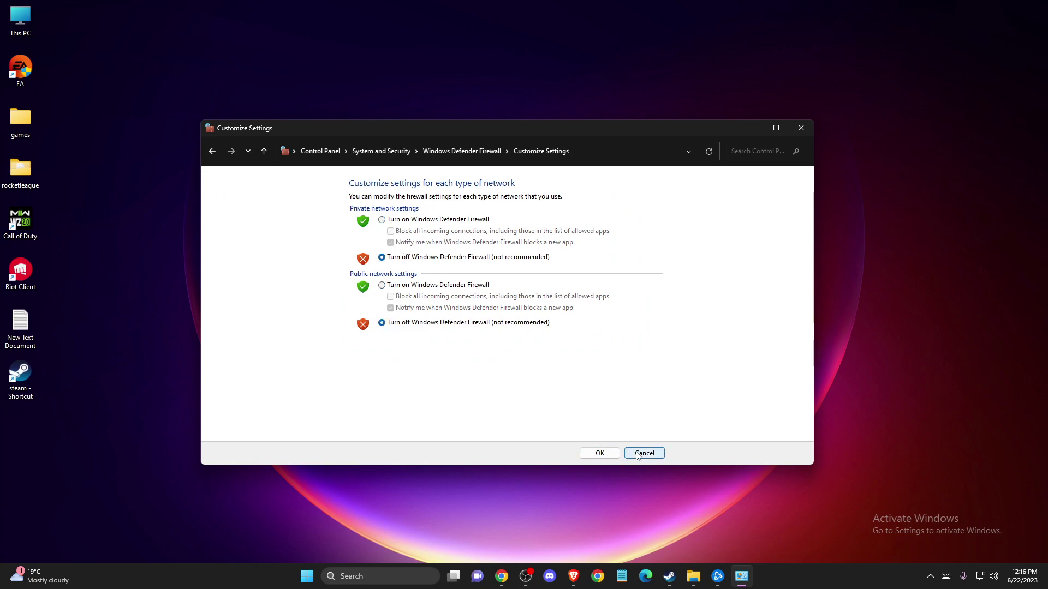
click(639, 454)
click(813, 127)
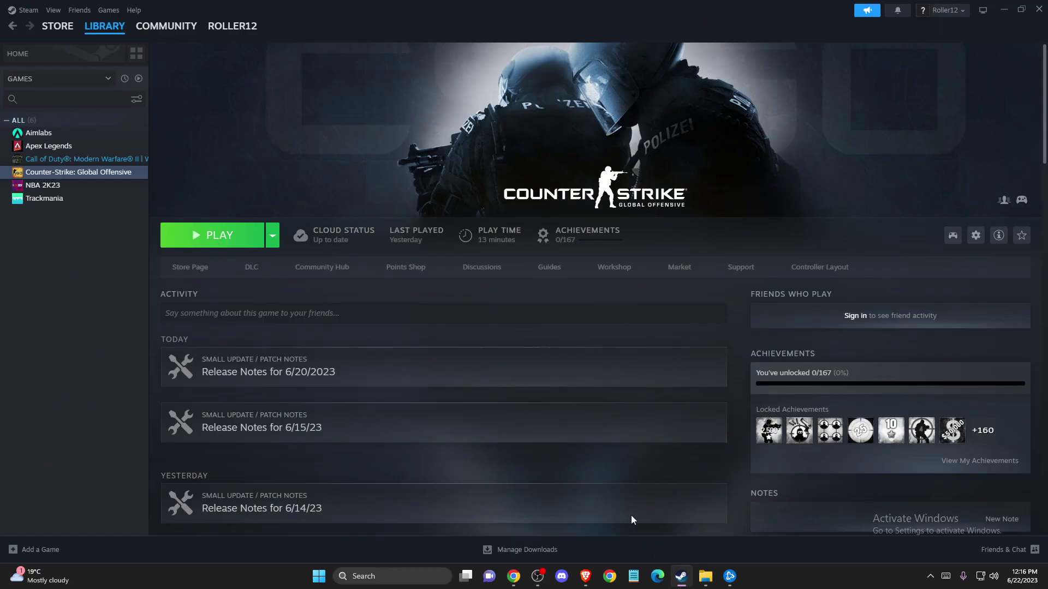
Bring up the management options for Counter-Strike: Global Offensive in the Steam library and dismiss them
right_click(46, 174)
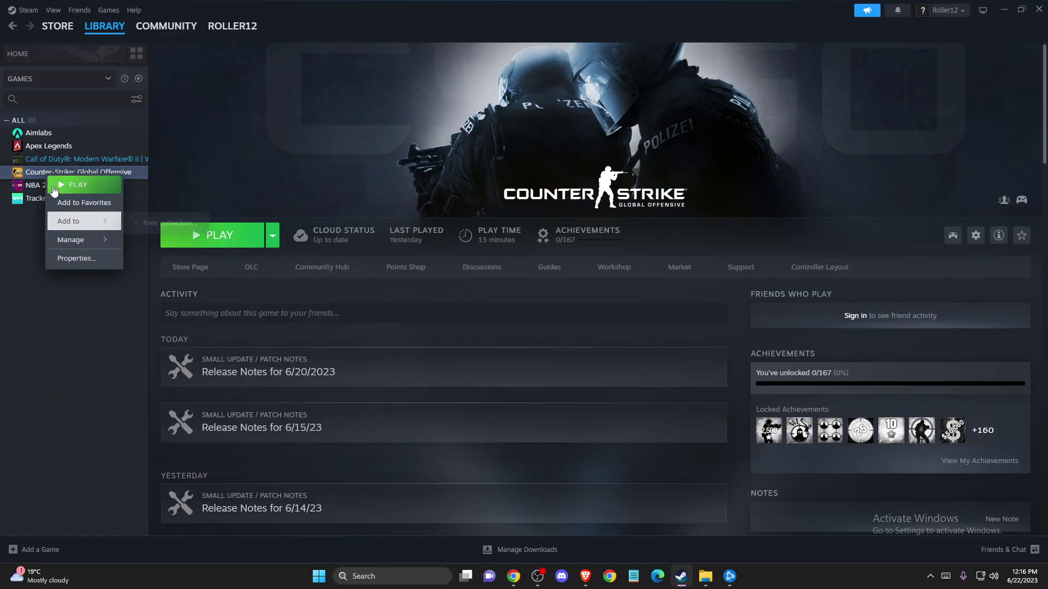
mouse_move(82, 240)
key(Escape)
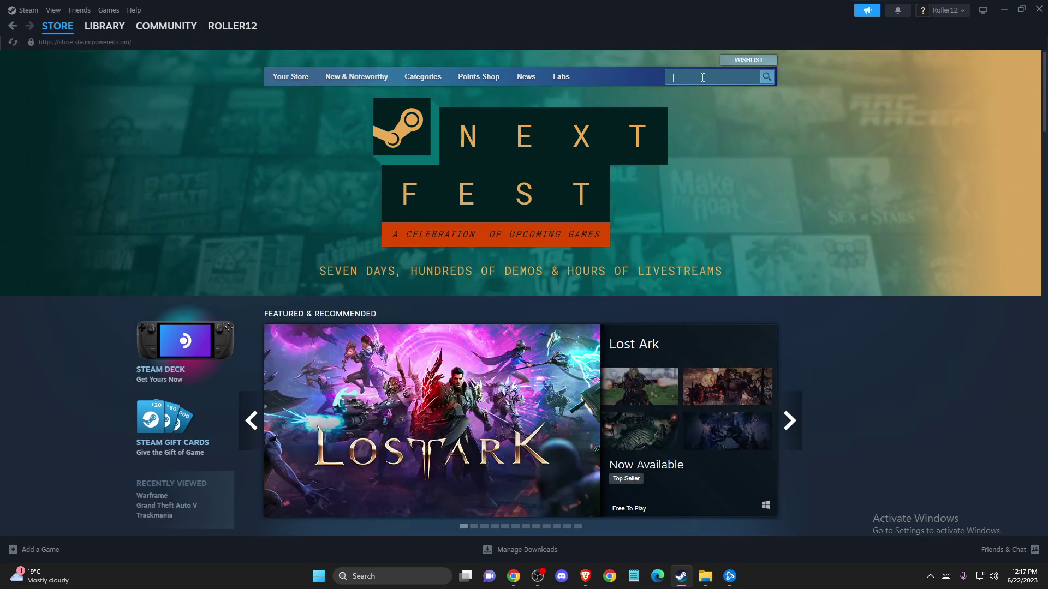
Search the Steam store for "csgo", look over the Counter-Strike: Global Offensive page, and close Steam
text(csgo)
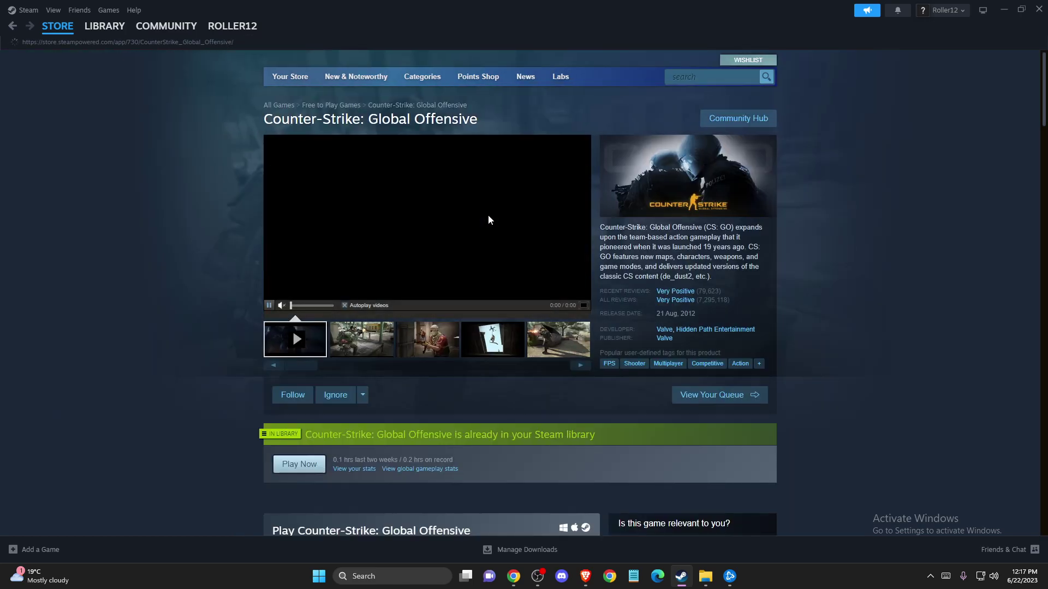
scroll(487, 215, down, 7)
scroll(488, 215, up, 7)
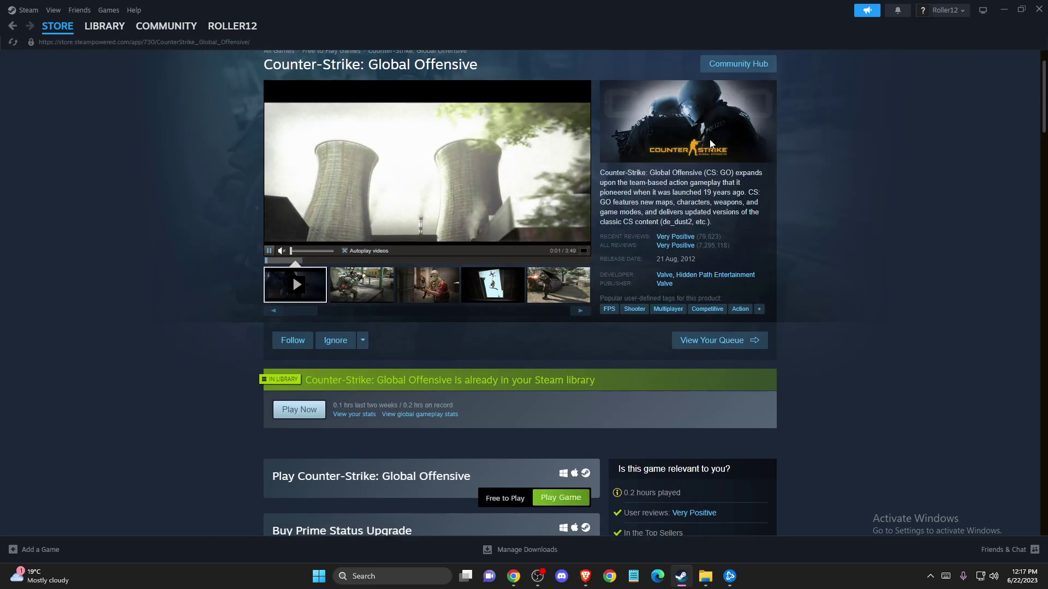
click(1035, 14)
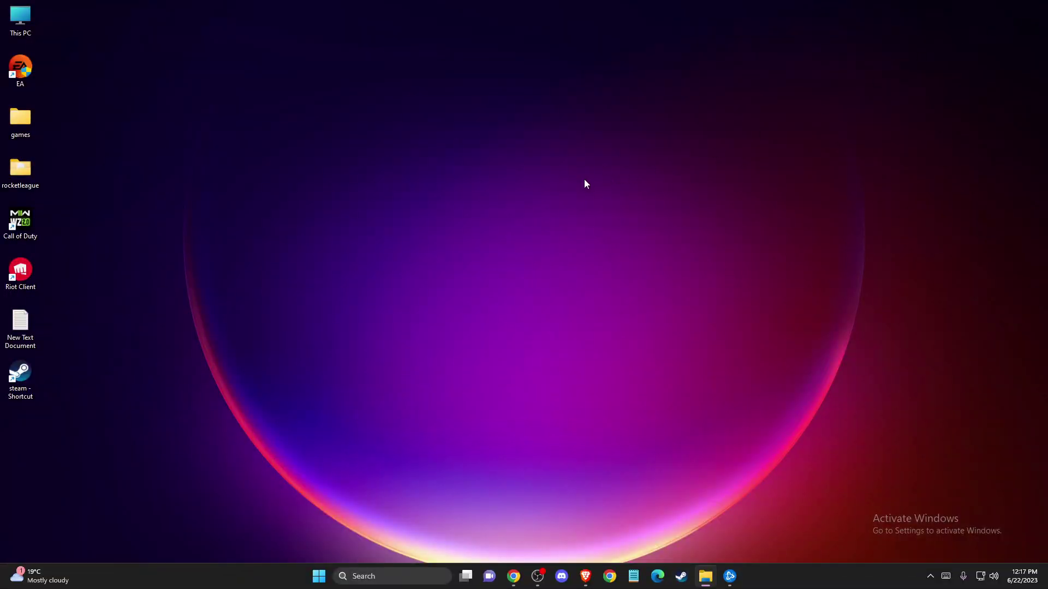